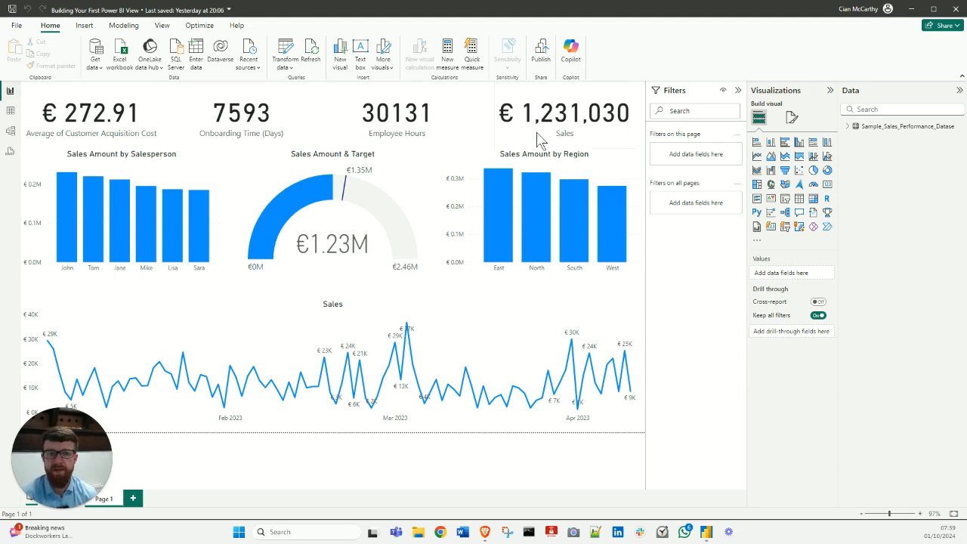
Redefine the Sales Target measure used by the Sales Amount & Target gauge as the fixed value 1200000
left_click(325, 168)
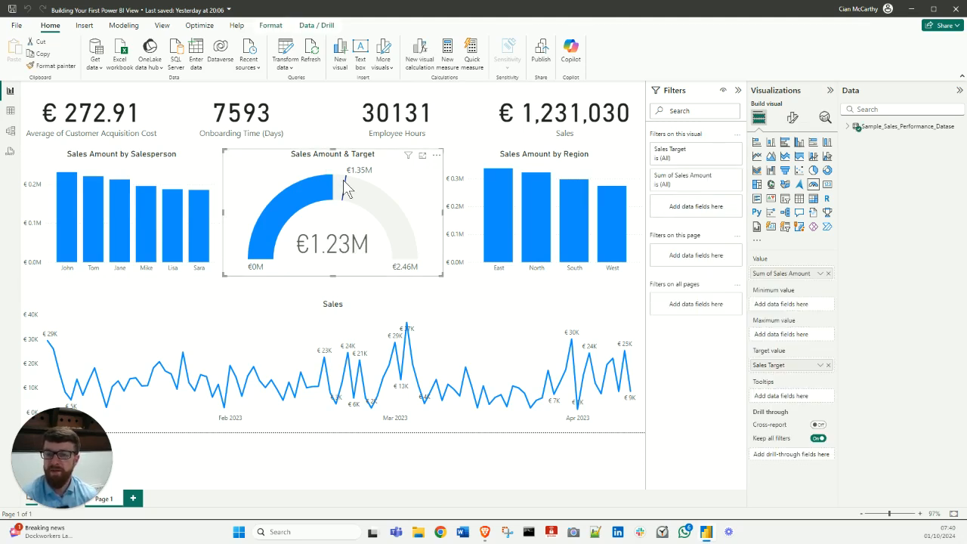
mouse_move(346, 189)
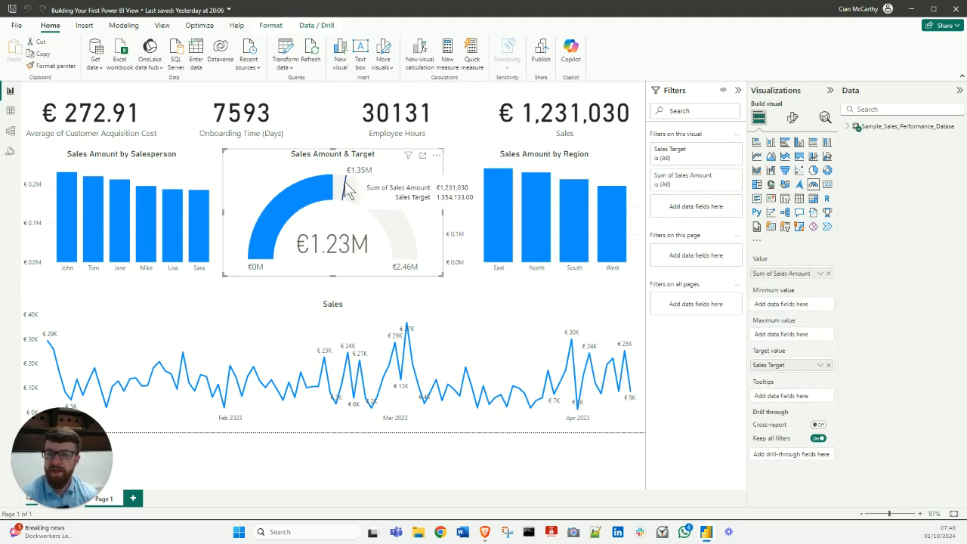
left_click(849, 127)
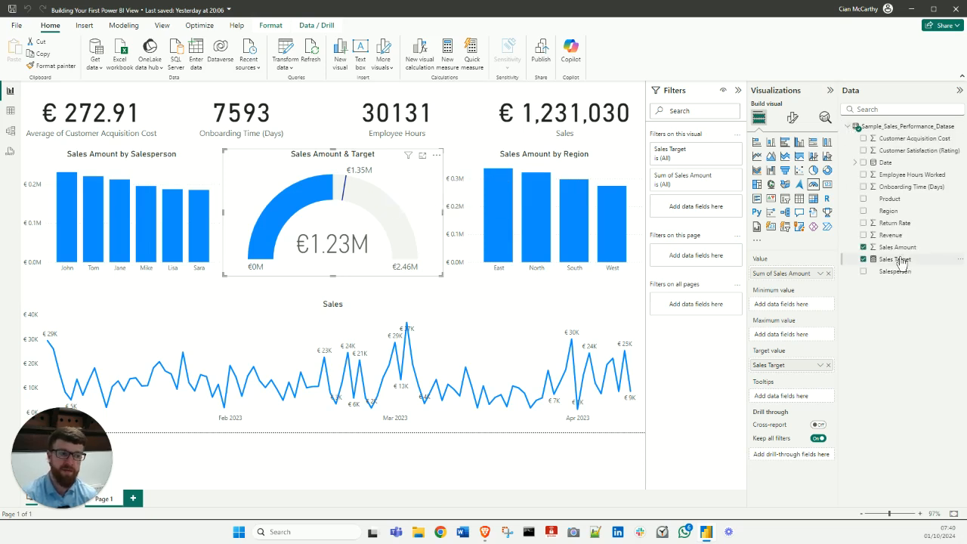
left_click(897, 259)
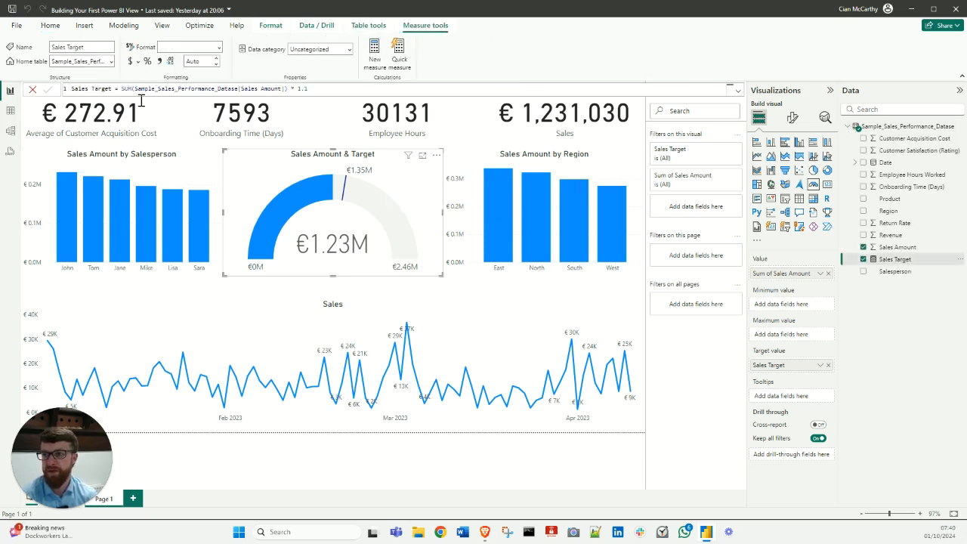
left_click(350, 90)
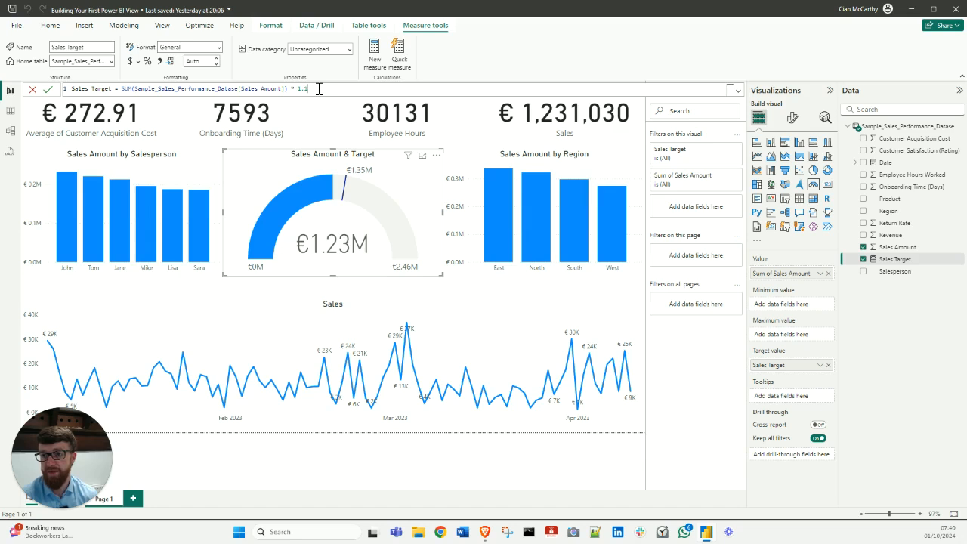
left_click(121, 89, "shift")
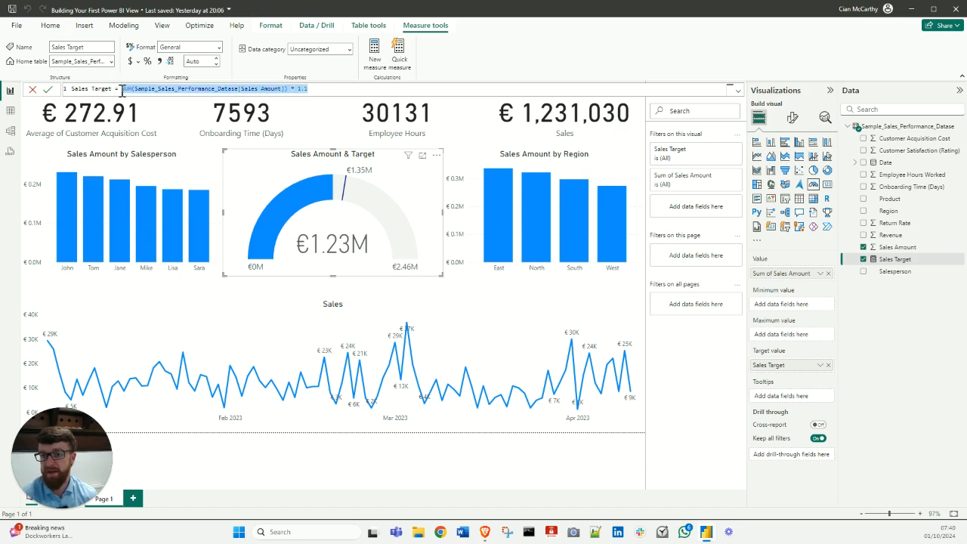
type("1.2")
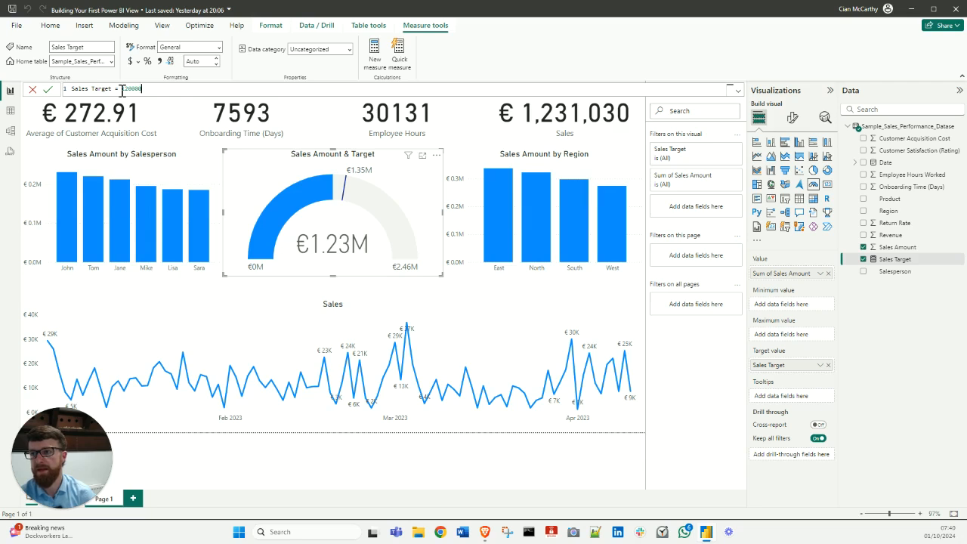
key("Return")
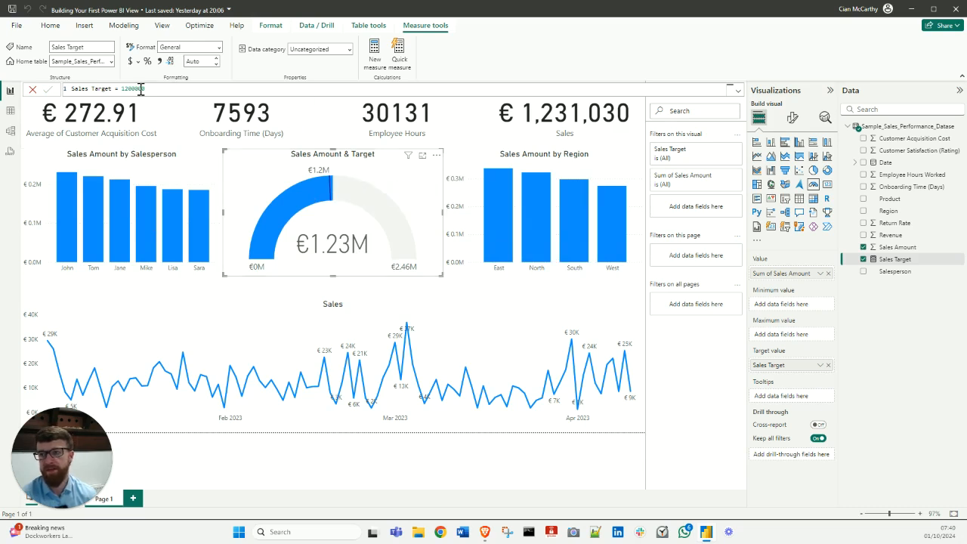
left_click(485, 293)
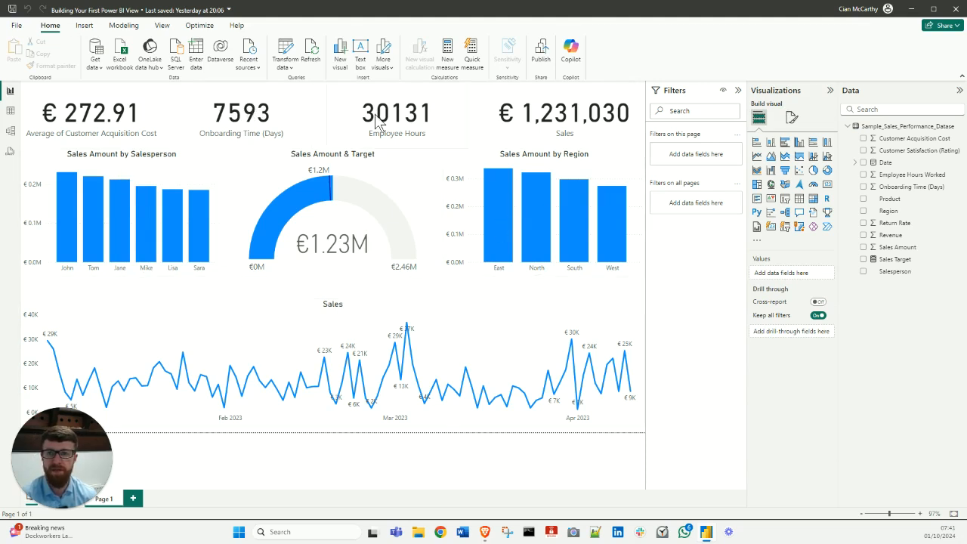
Change the report page's canvas type to Custom and set its height to 1000 px
left_click(792, 117)
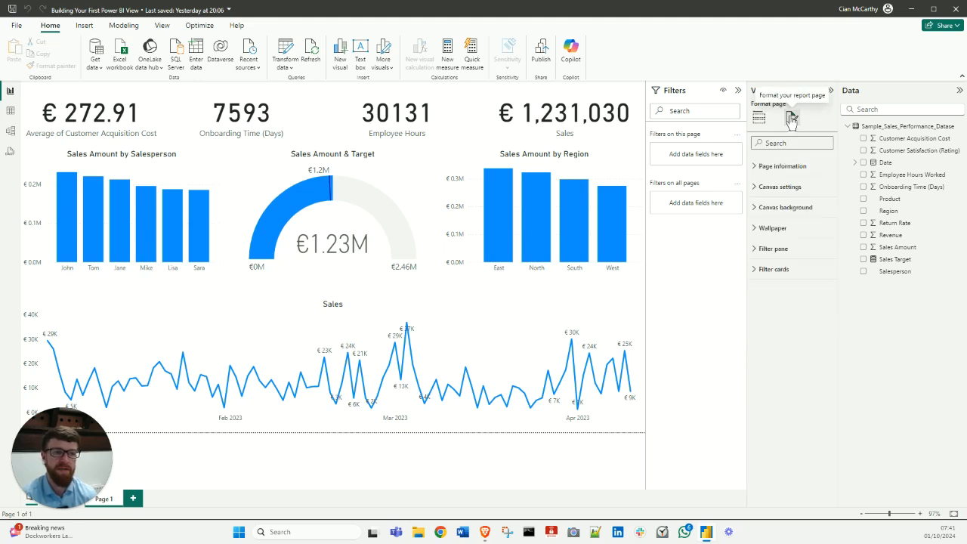
left_click(759, 189)
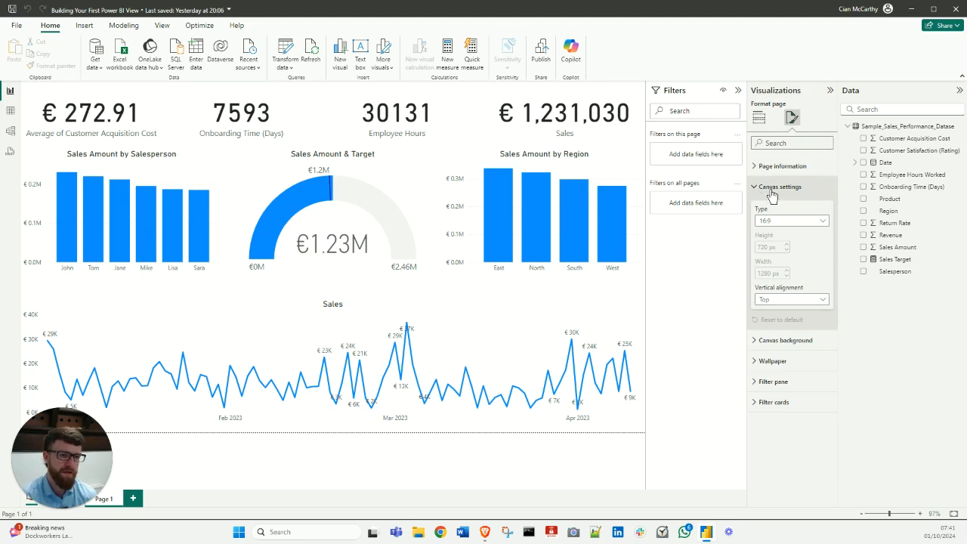
left_click(823, 222)
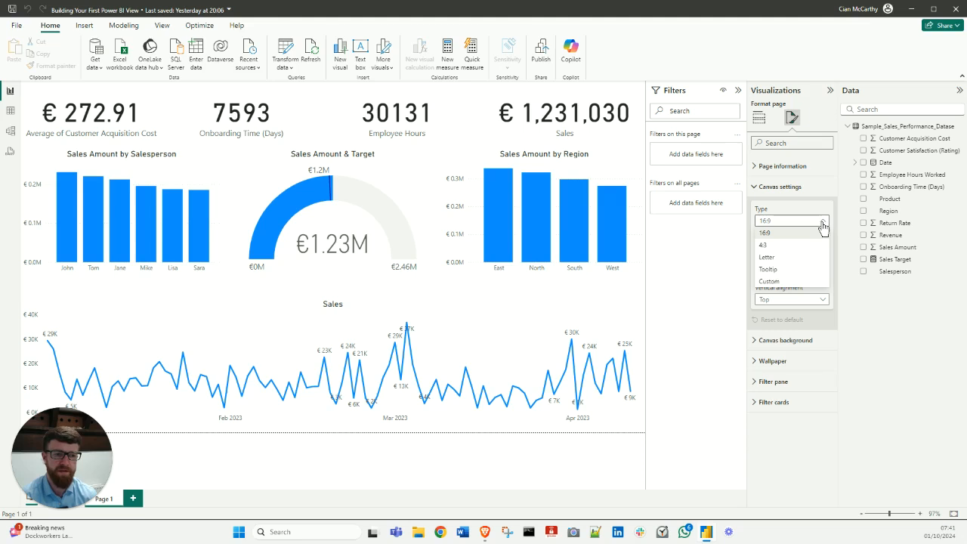
left_click(787, 283)
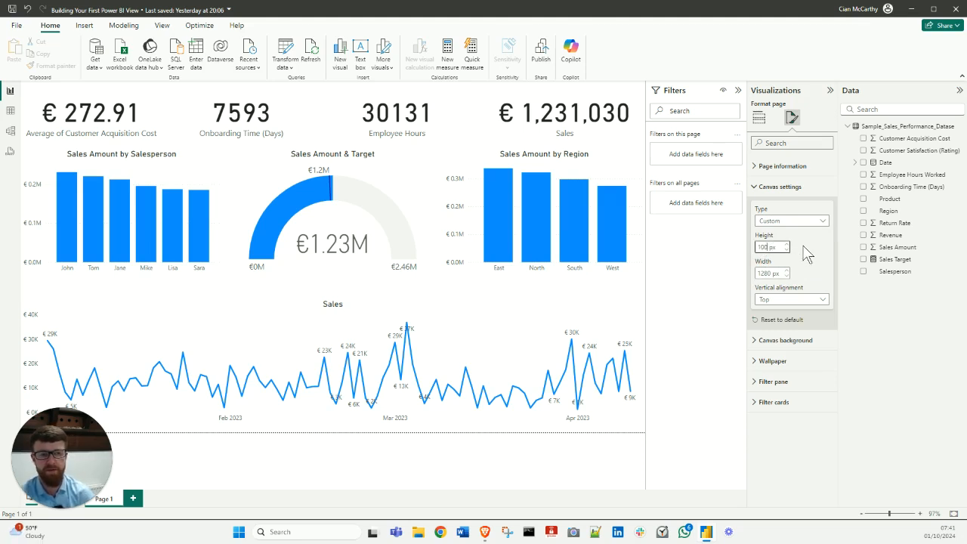
key("Return")
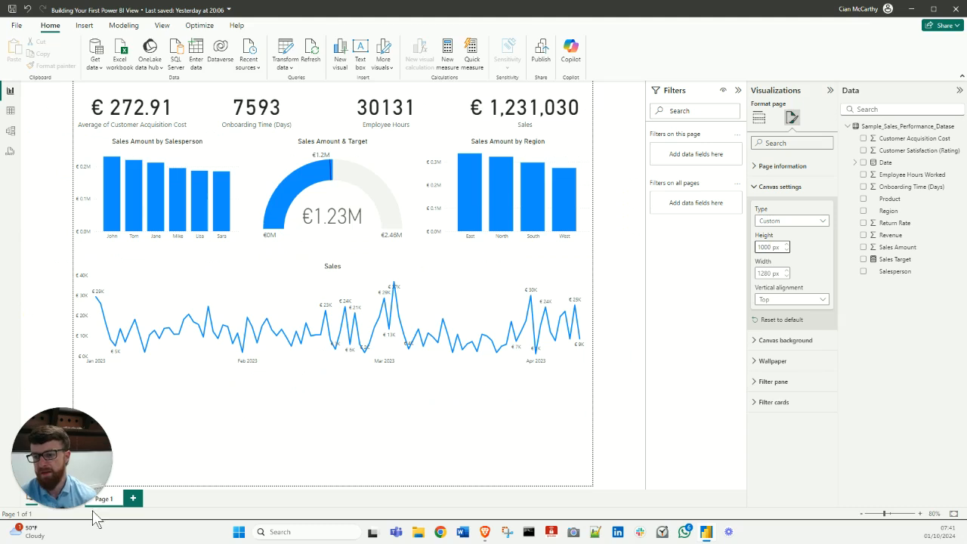
Move the Sales line chart down to the lower edge of the enlarged canvas
left_click(270, 457)
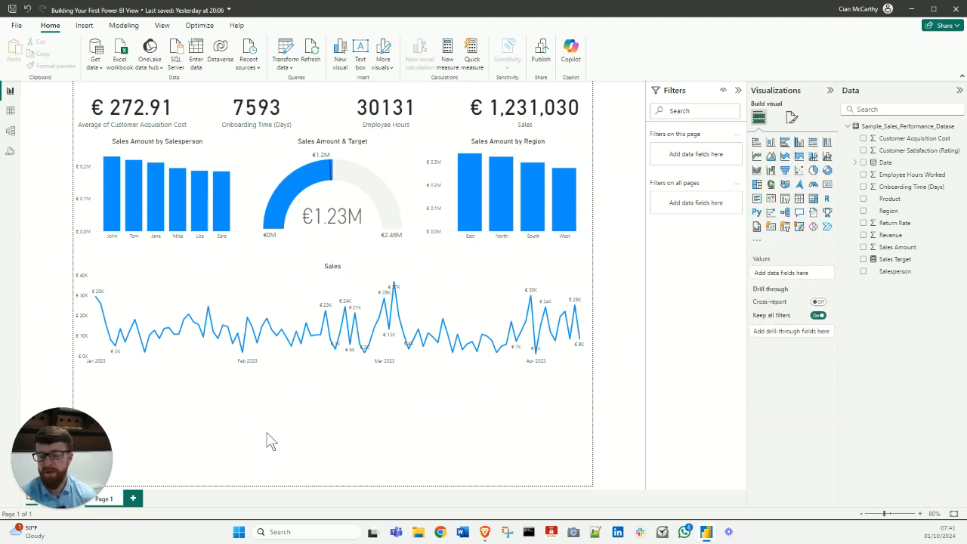
left_click(338, 274)
left_click_drag(338, 274, 333, 389)
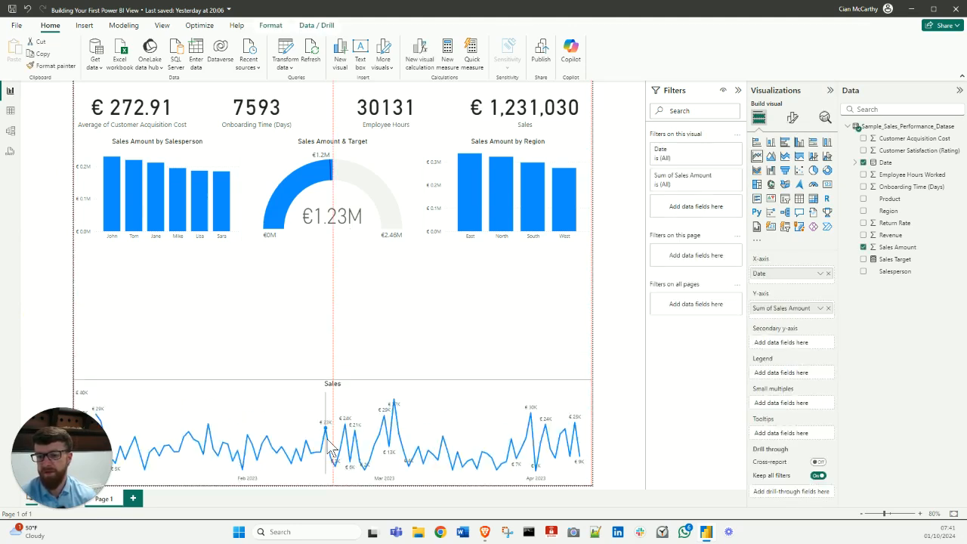
Add a stacked bar chart, widen it and centre it in the gap between the gauge and the Sales line chart
left_click(288, 340)
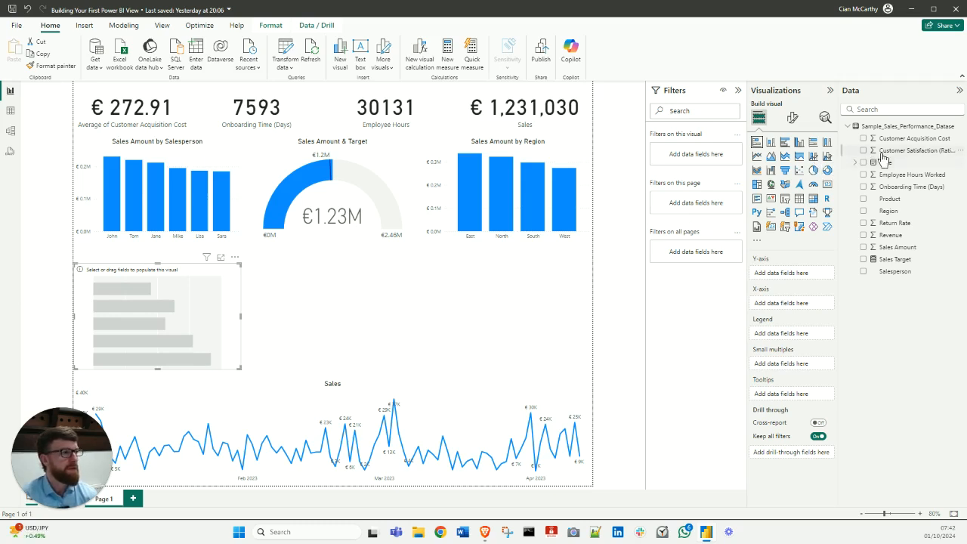
left_click_drag(150, 335, 268, 321)
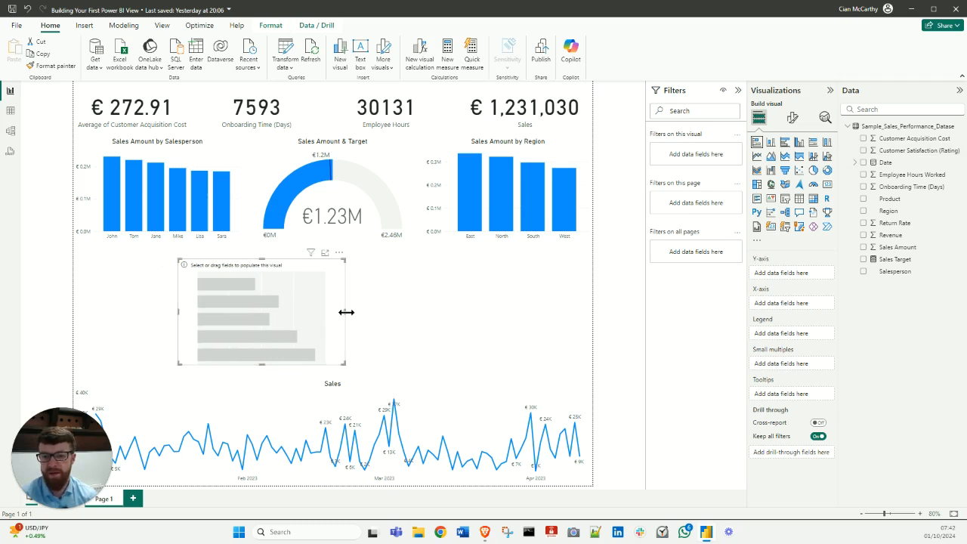
mouse_move(346, 312)
left_mouse_down()
mouse_move(440, 313)
mouse_move(350, 317)
left_mouse_up()
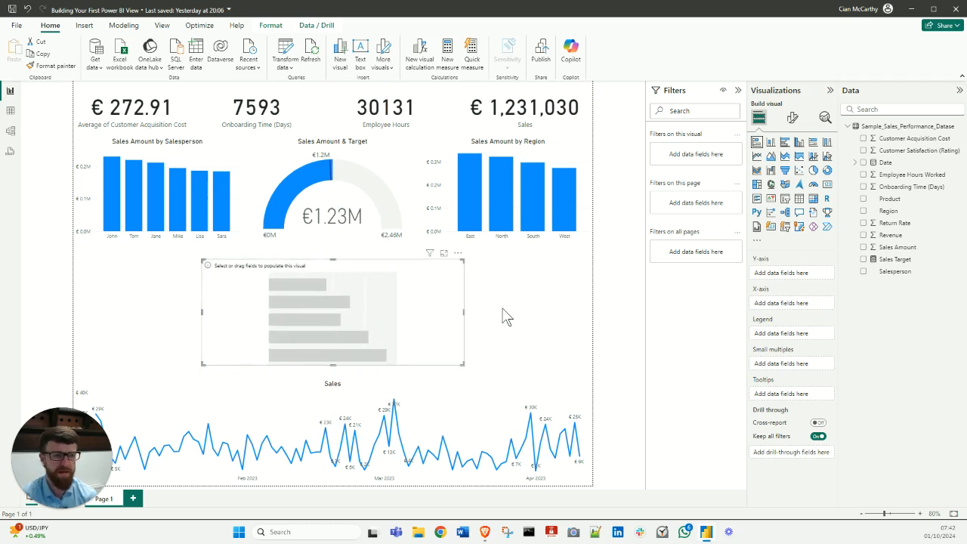
Populate the new bar chart with Product on the Y-axis and Customer Satisfaction (Rating) on the X-axis
left_click(864, 199)
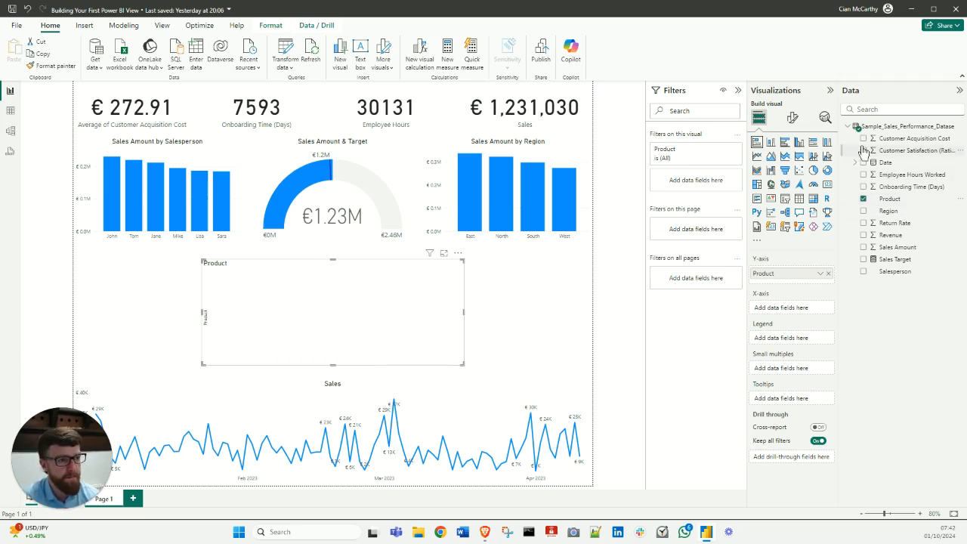
left_click(863, 151)
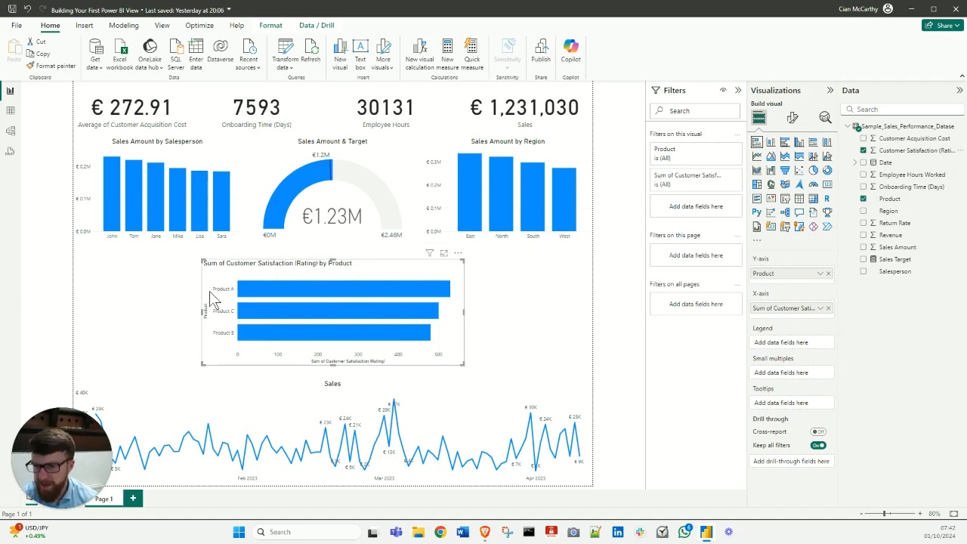
mouse_move(253, 293)
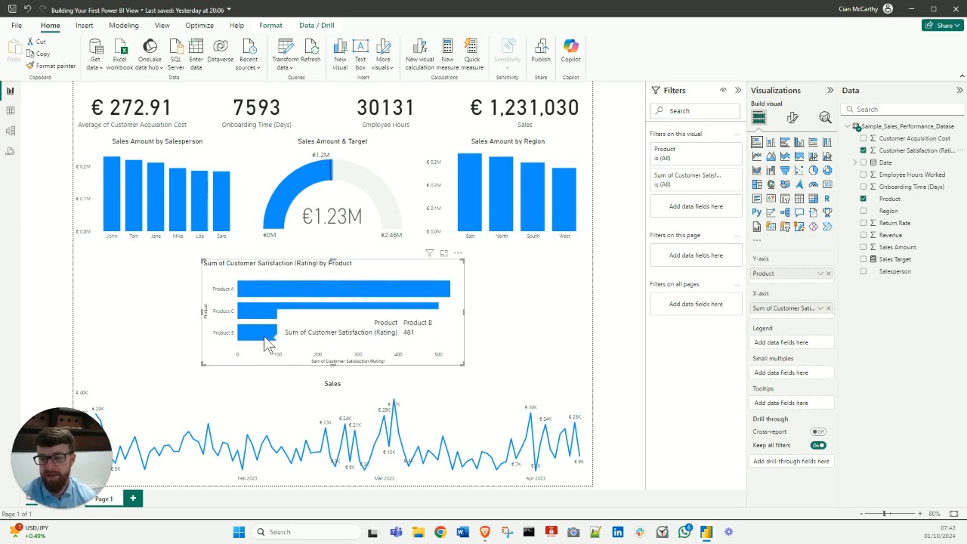
Shorten the new bar chart's title to "Customer Satisfaction (Rating)"
left_click(794, 119)
left_click(792, 163)
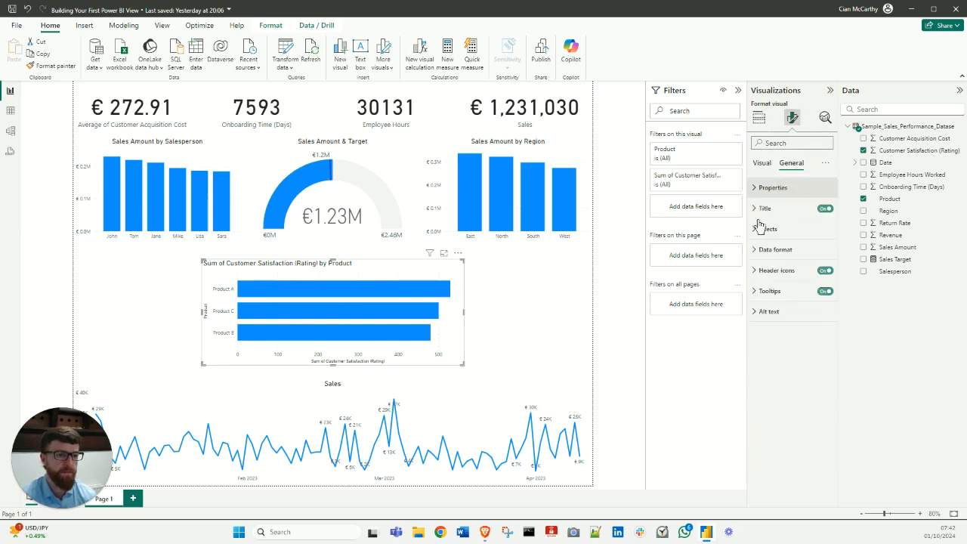
left_click(763, 209)
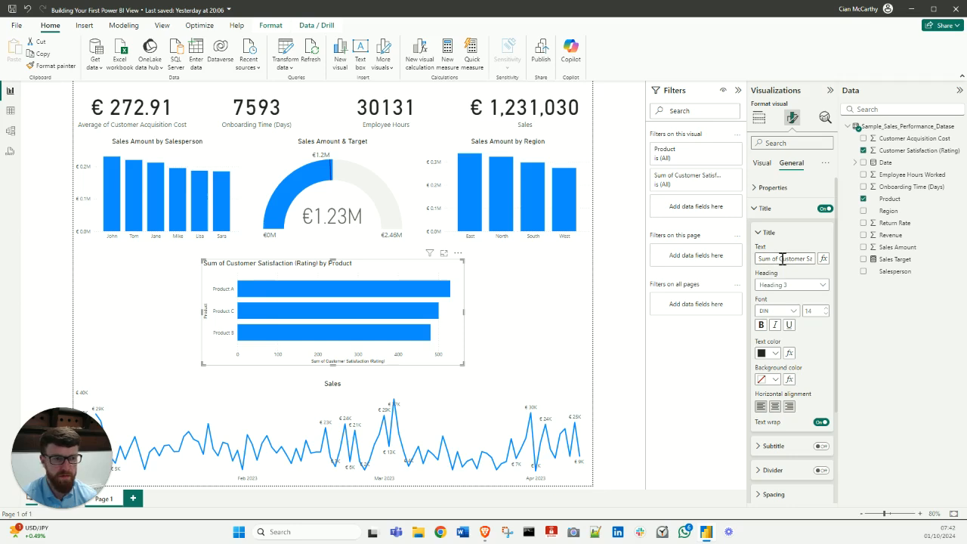
left_click_drag(780, 259, 707, 265)
key("BackSpace")
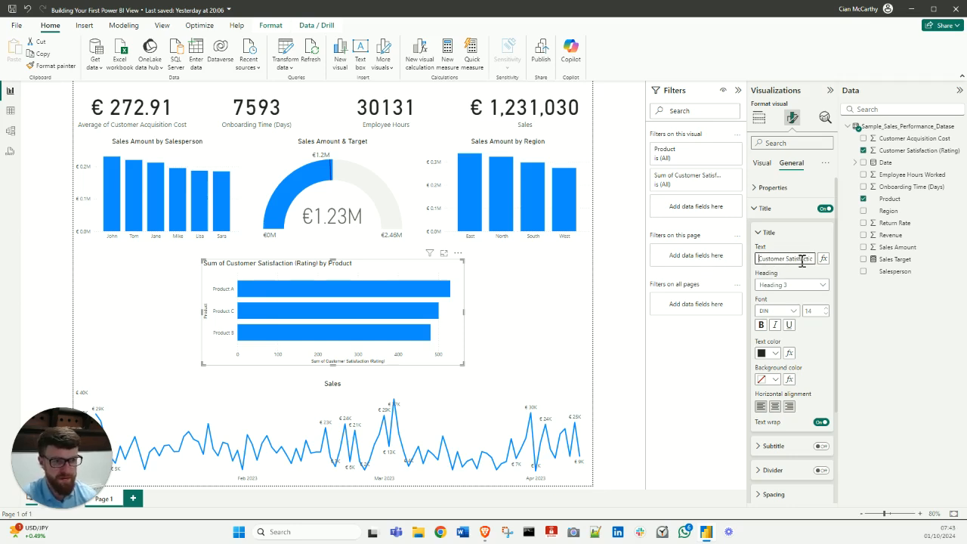
left_click_drag(794, 261, 884, 260)
left_click(782, 262)
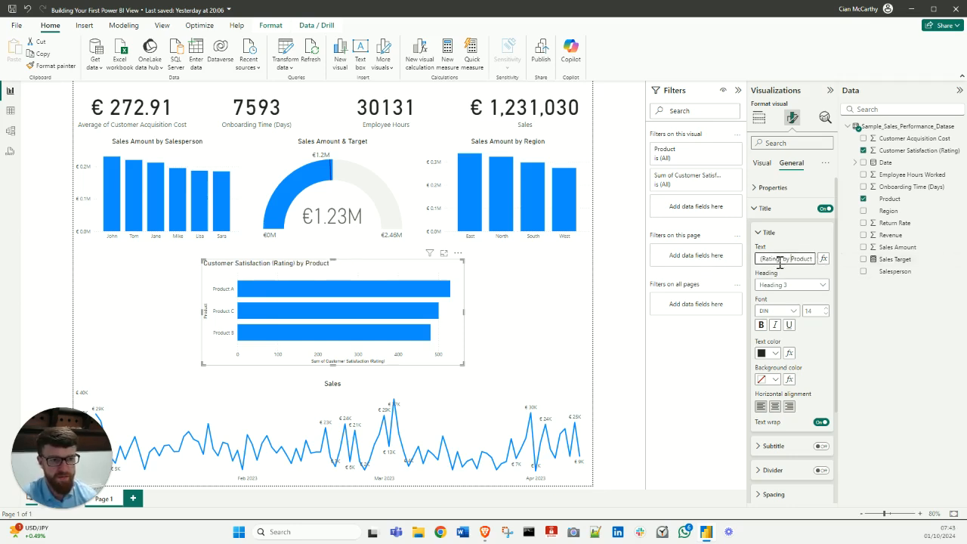
left_click_drag(784, 260, 826, 263)
key("BackSpace")
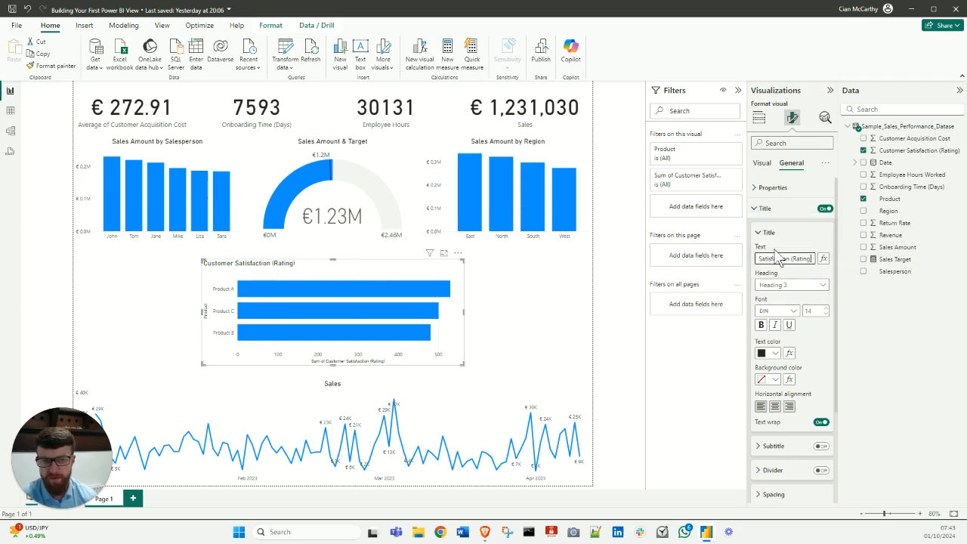
left_click(765, 232)
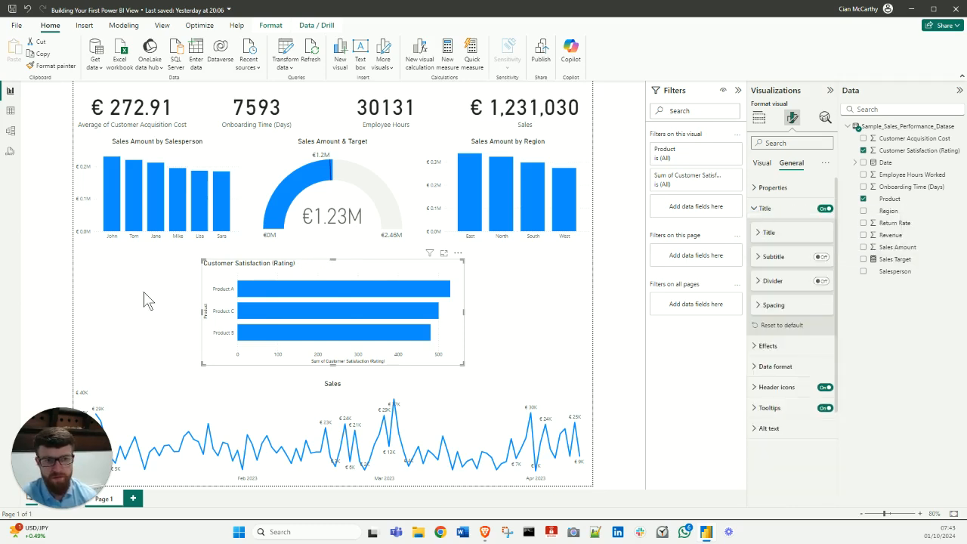
Turn off the Y-axis and X-axis titles of the Customer Satisfaction bar chart
left_click(760, 164)
left_click(778, 189)
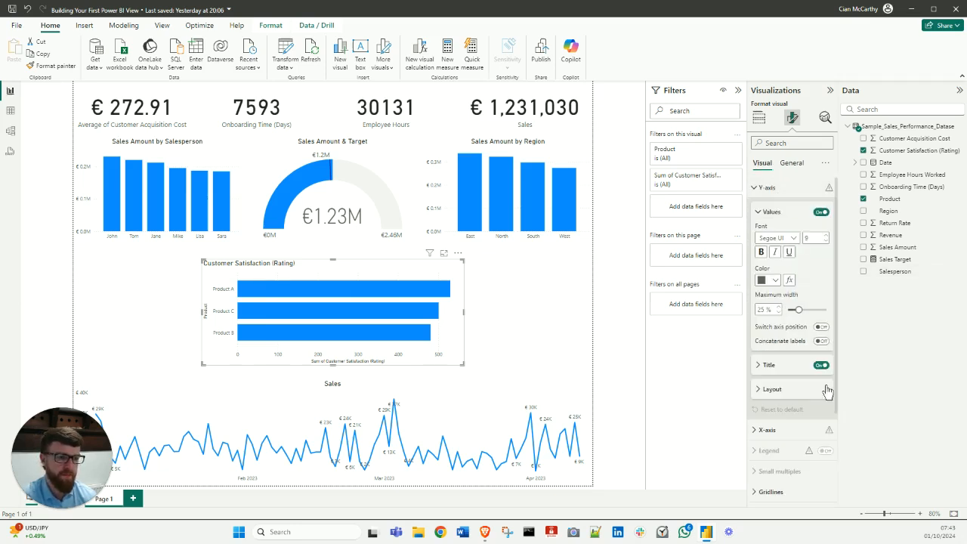
left_click(821, 365)
left_click(765, 213)
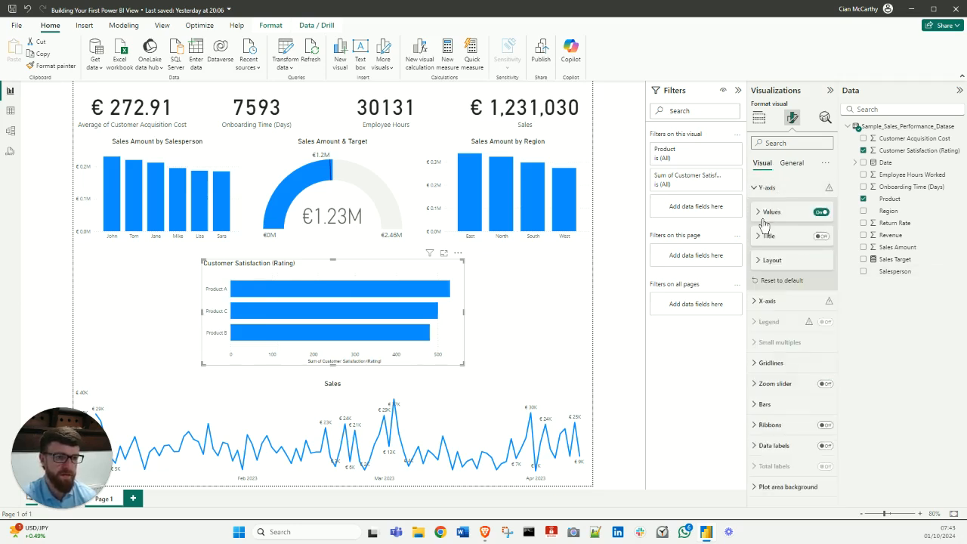
left_click(767, 187)
left_click(767, 208)
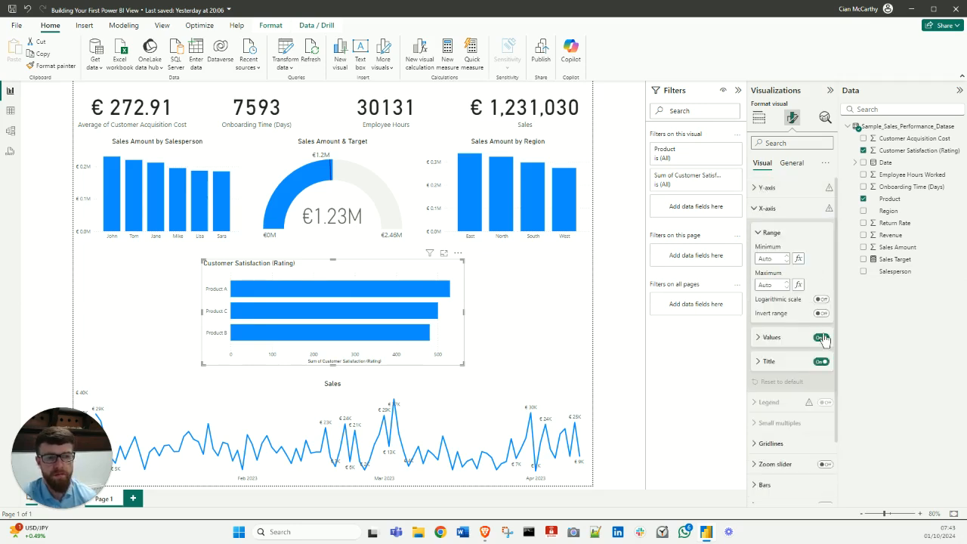
left_click(822, 365)
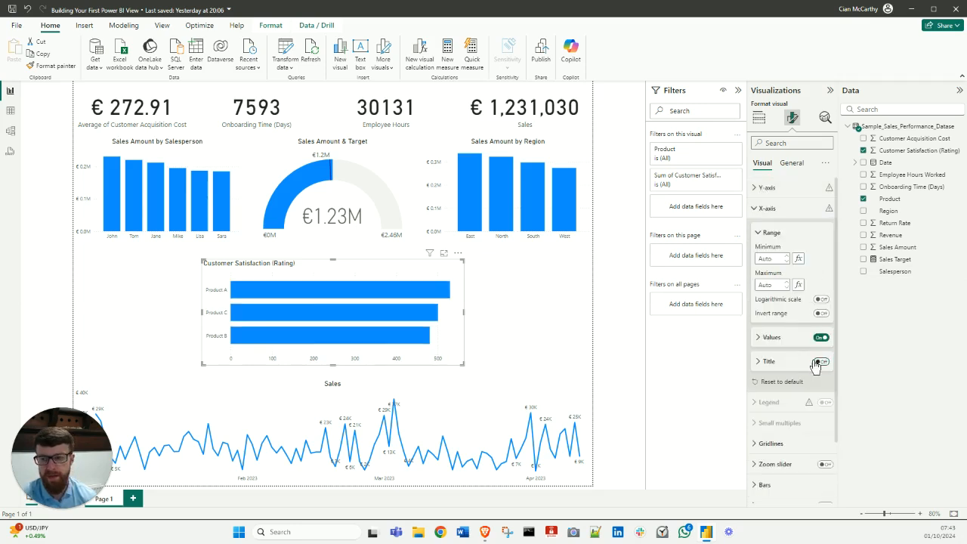
left_click(767, 208)
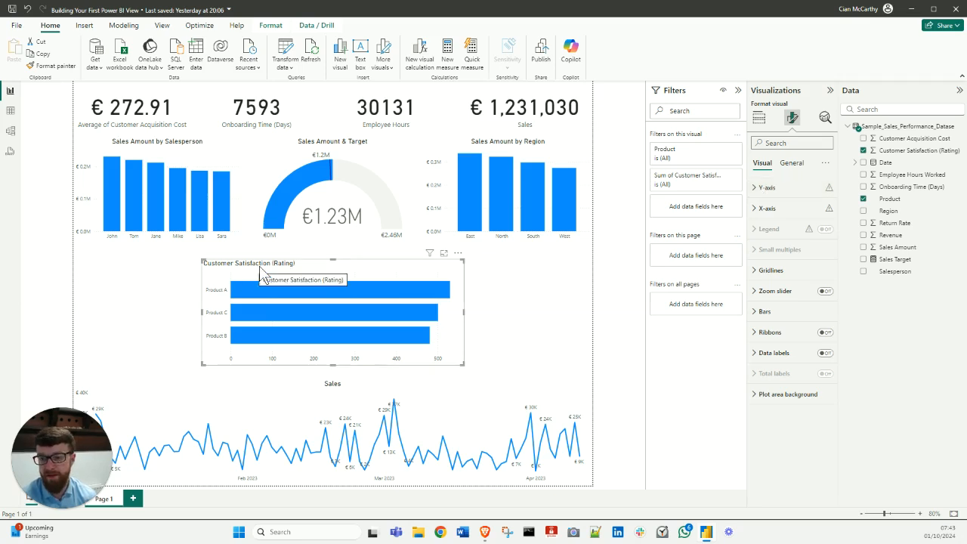
Centre the title of the Customer Satisfaction bar chart horizontally
left_click(791, 163)
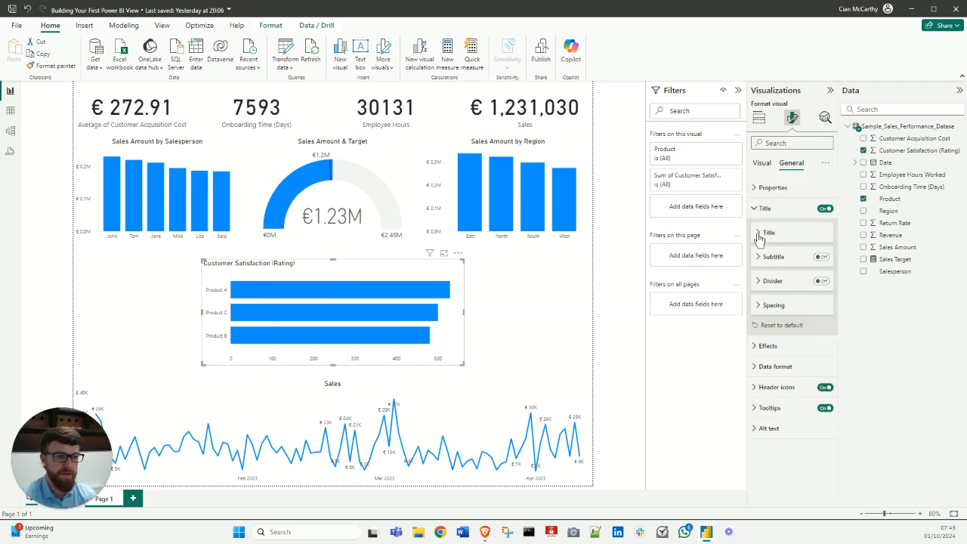
left_click(767, 209)
left_click(775, 406)
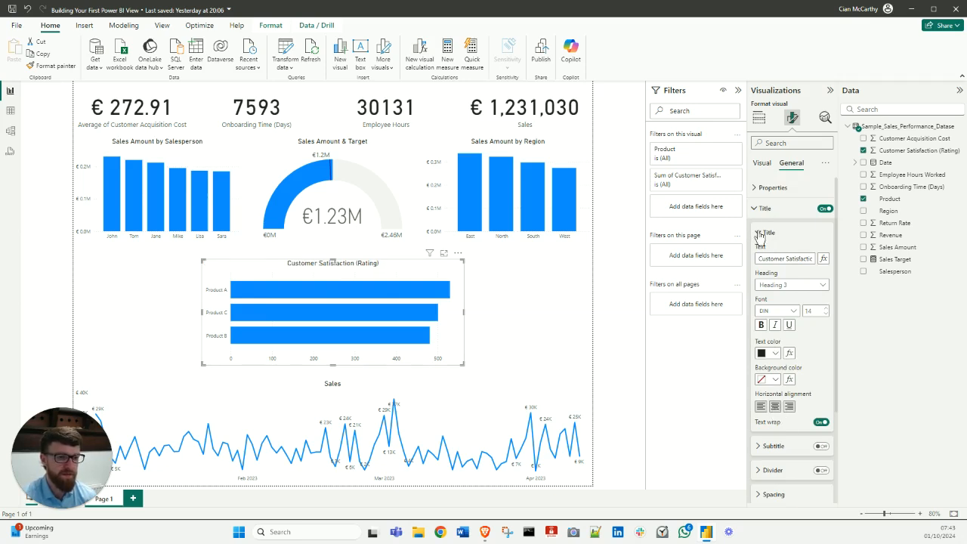
Move the Customer Satisfaction (Rating) bar chart directly beneath Sales Amount by Salesperson and narrow it to line up with that chart's width
left_click(760, 233)
left_click(764, 188)
left_click(764, 187)
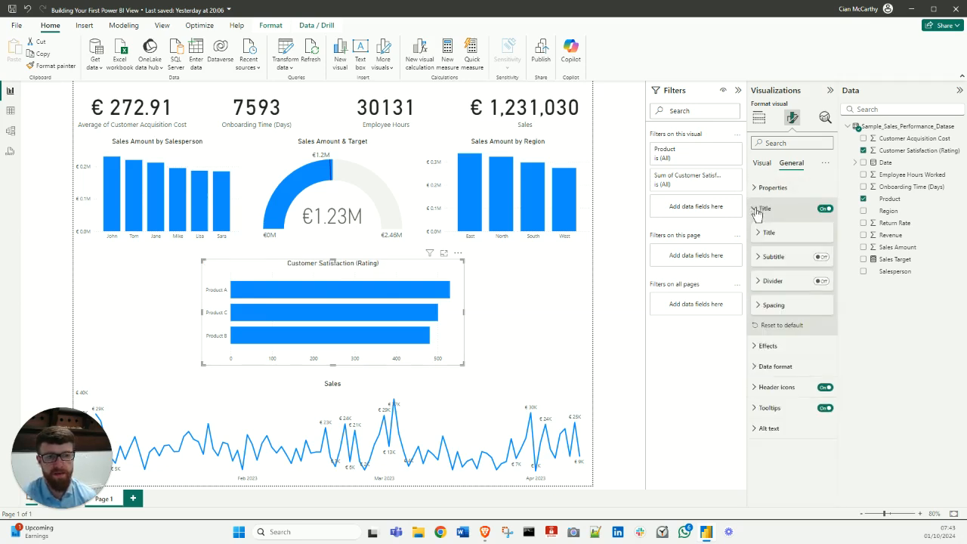
left_click(765, 209)
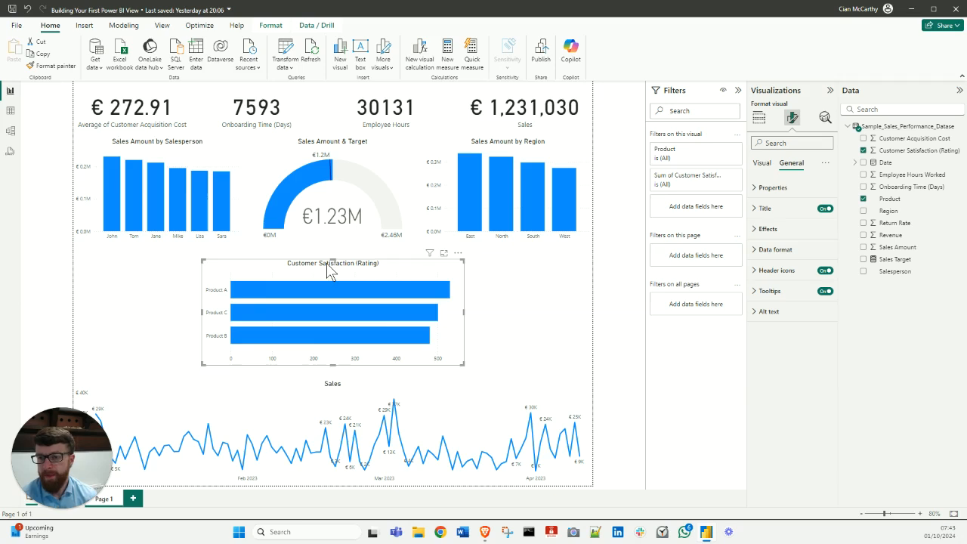
left_click_drag(326, 264, 56, 266)
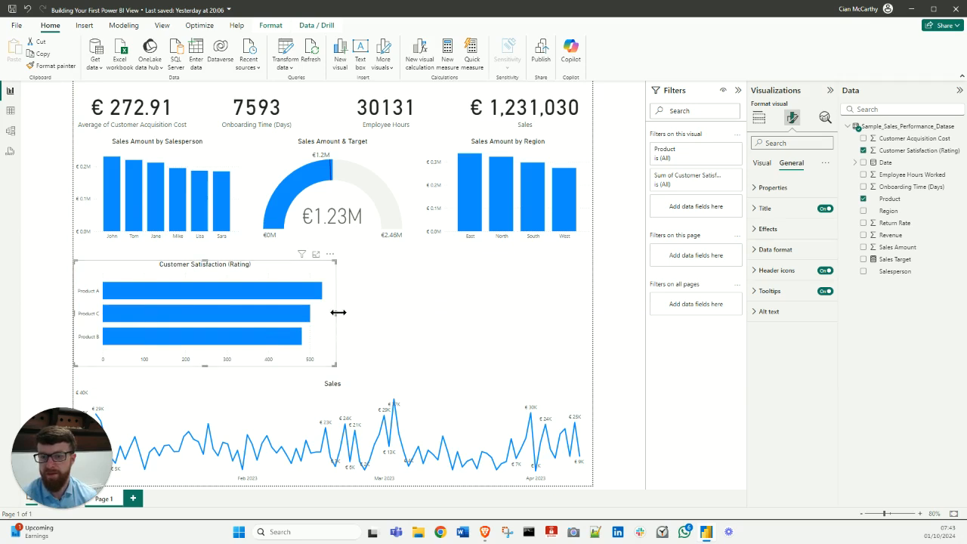
left_click_drag(335, 313, 252, 325)
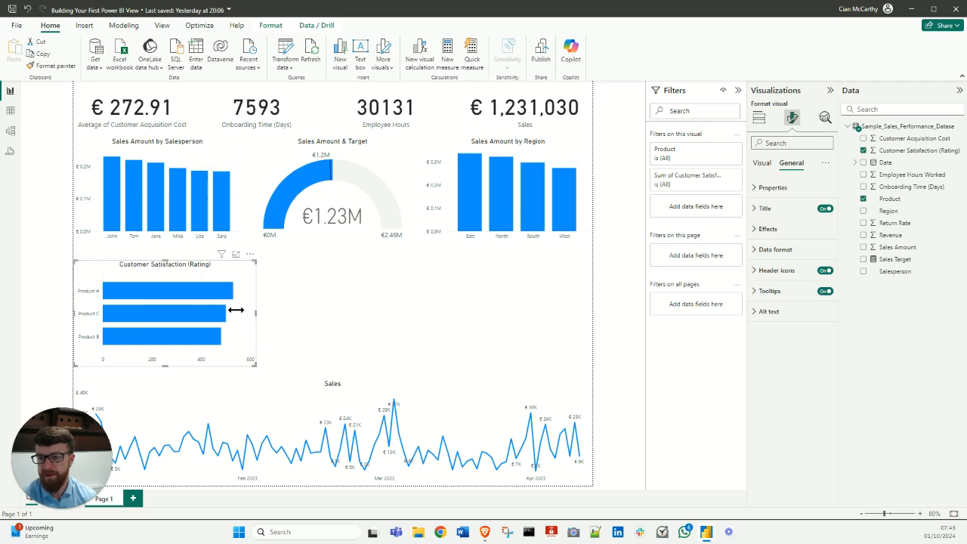
left_click_drag(218, 317, 241, 325)
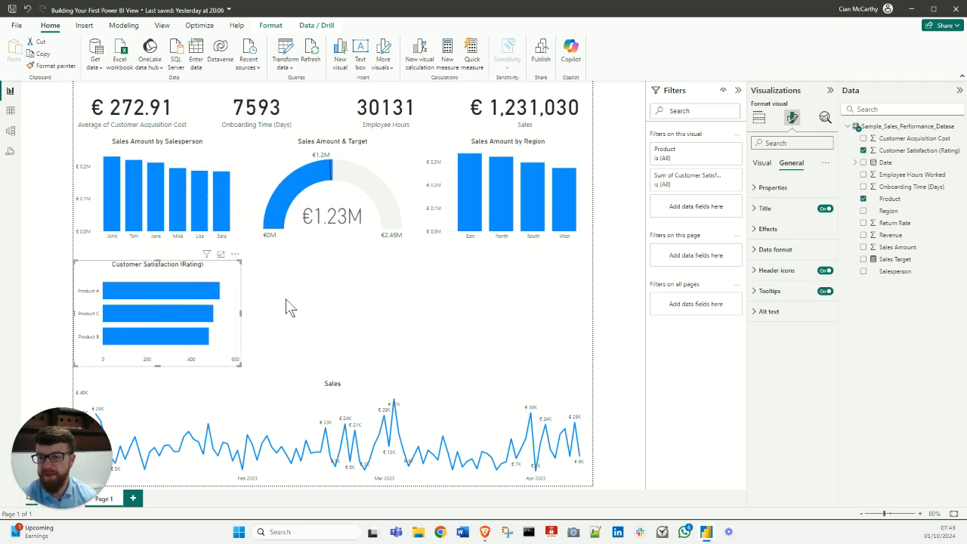
left_click(294, 330)
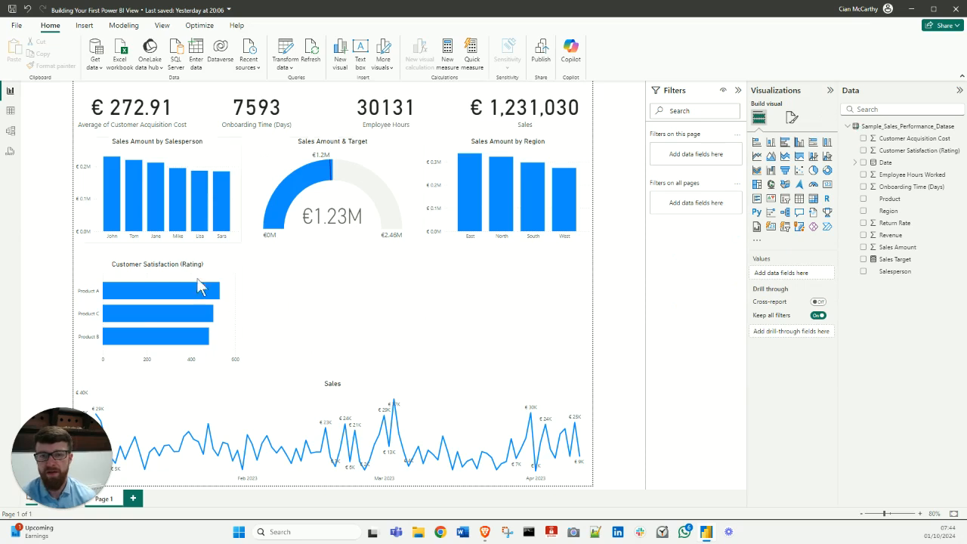